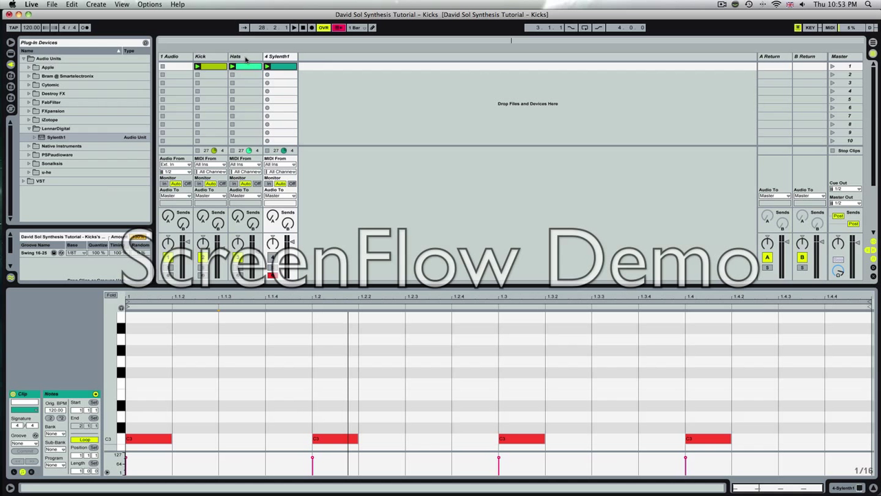
Compare the Hats and Kick clips, ending on the Kick clip's four C2 notes.
left_click(211, 58)
left_click(236, 60)
left_click(226, 58)
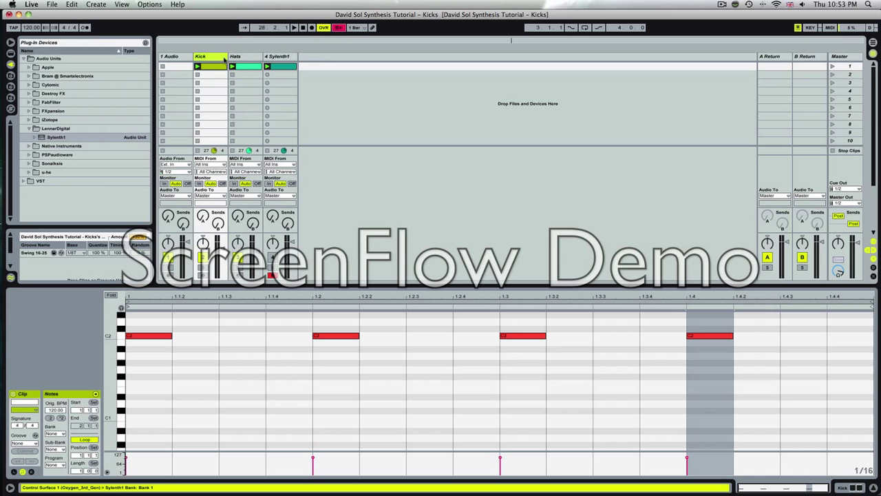
left_click(239, 60)
left_click(217, 60)
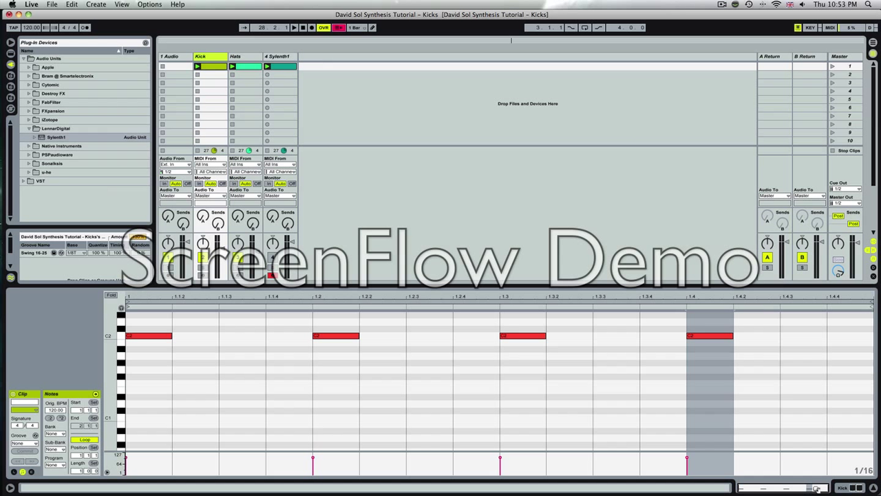
Show the Kick track's device chain and open its Sylenth1 patch.
left_click(863, 486)
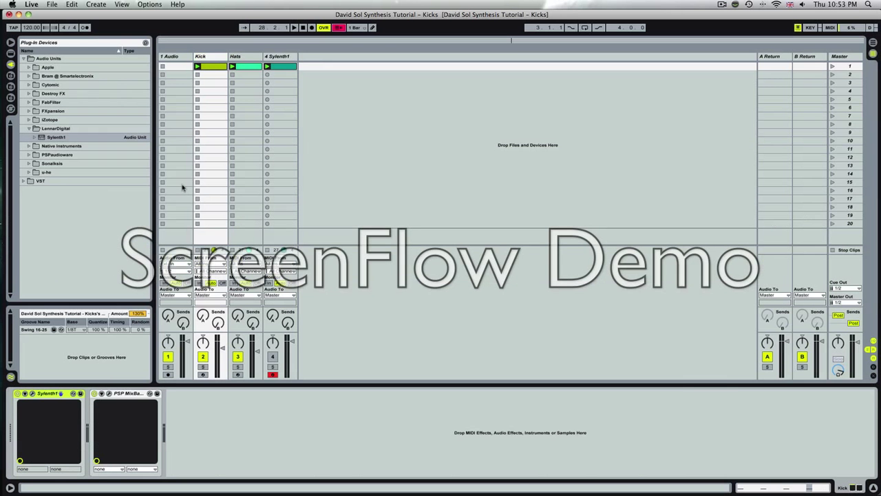
left_click(204, 59)
left_click(238, 59)
left_click(218, 60)
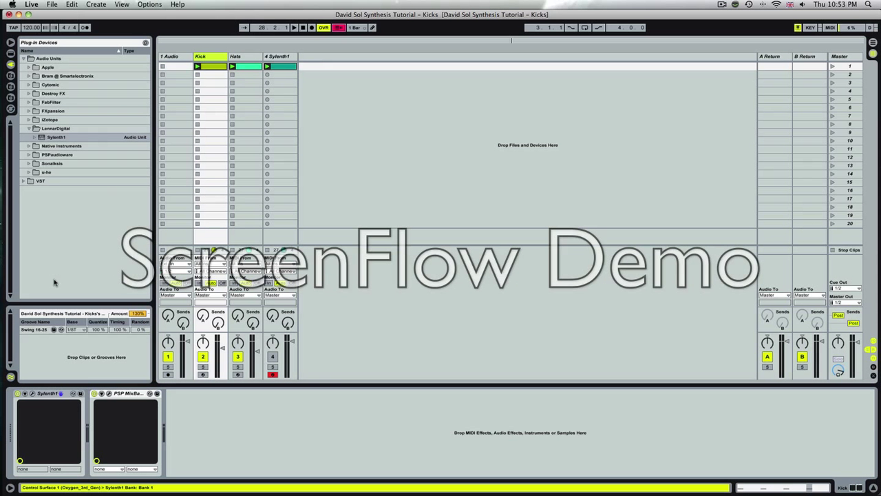
left_click(33, 394)
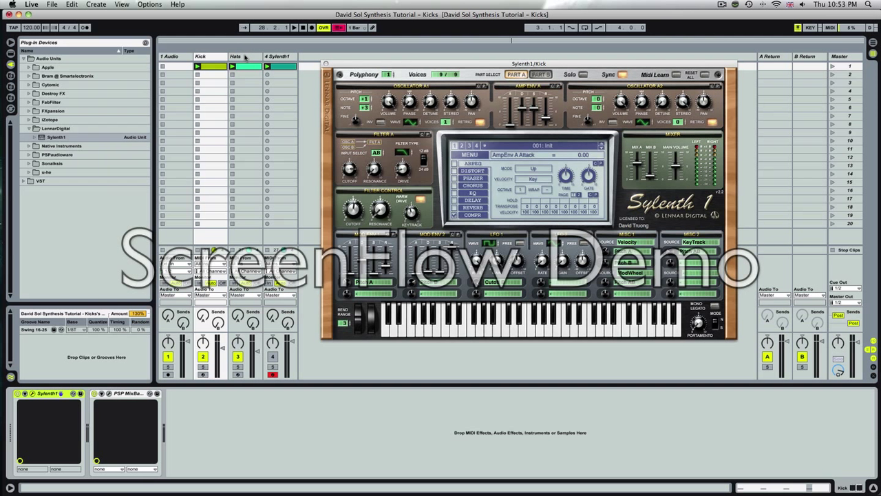
Check the Hats devices, reopen Kick's Sylenth1, and launch Scene 1 so all clips play.
left_click(245, 58)
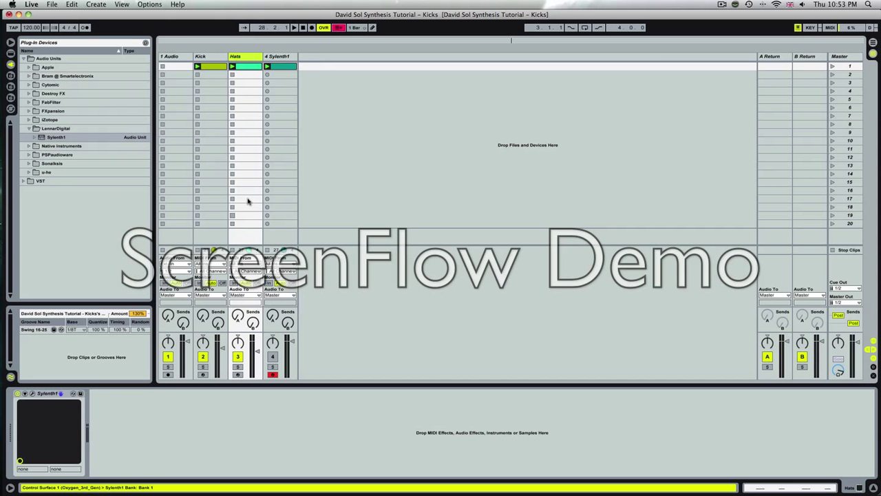
left_click(199, 57)
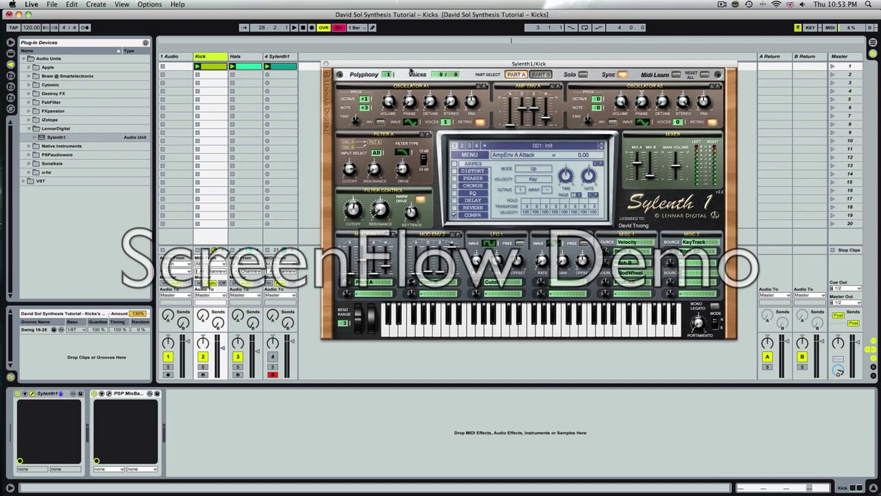
left_click_drag(460, 64, 450, 72)
left_click(832, 66)
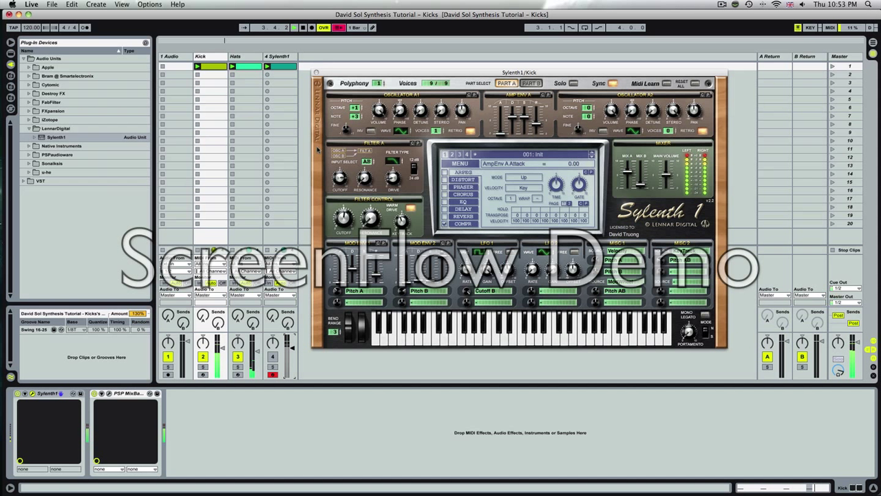
Close the Kick's Sylenth1 and open the Hats track's Sylenth1 Init patch.
left_click(204, 81)
left_click(316, 72)
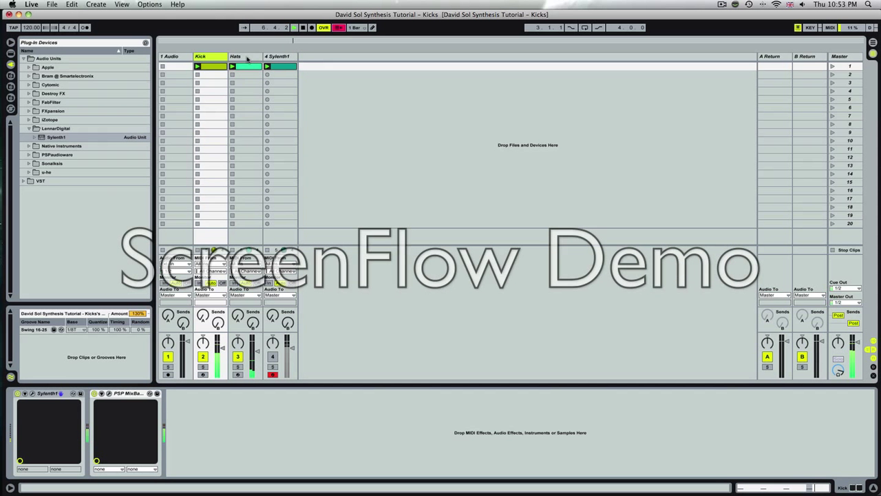
left_click(247, 57)
left_click(33, 393)
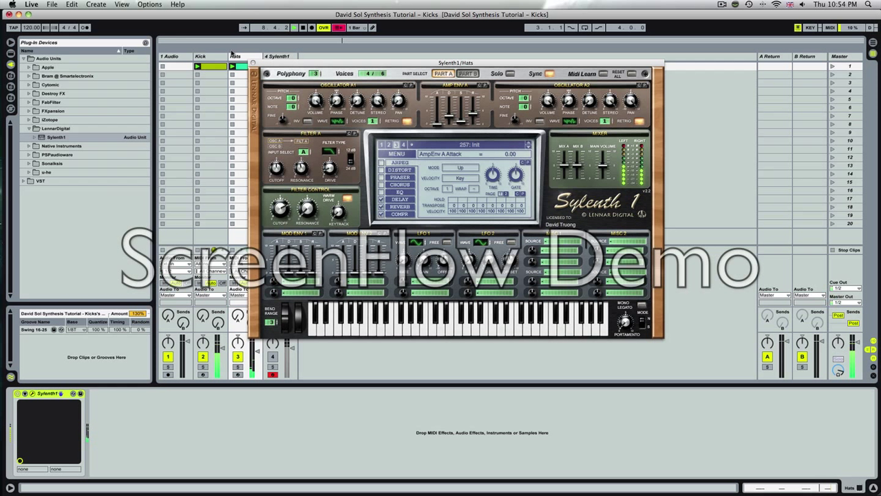
Select the 4 Sylenth1 track, turn it on instead of track 3, and solo it.
left_click(254, 69)
left_click(253, 64)
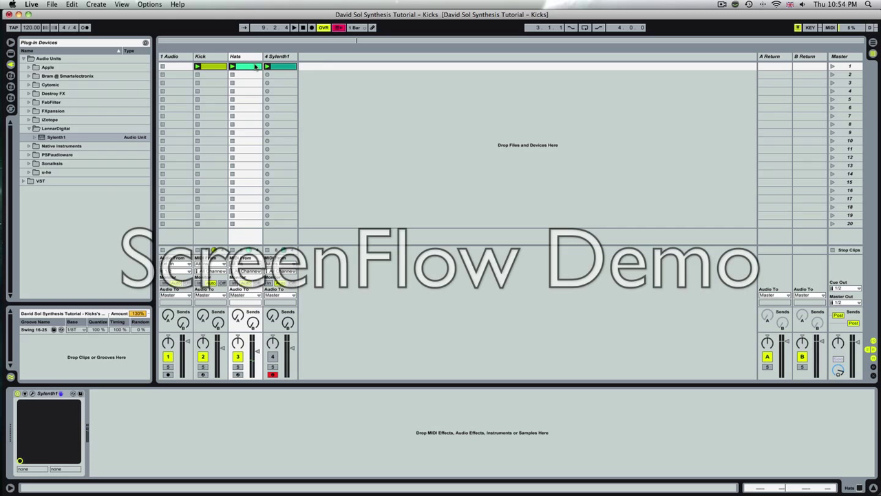
left_click(285, 59)
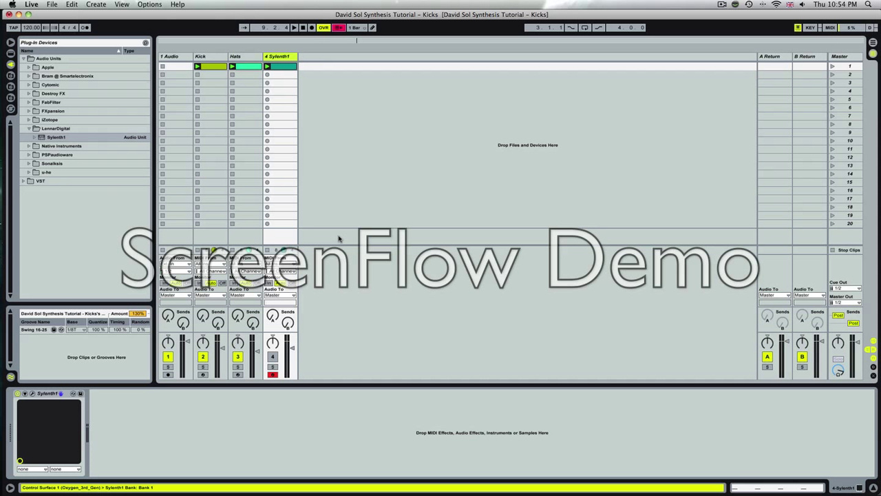
left_click(206, 356)
left_click(237, 357)
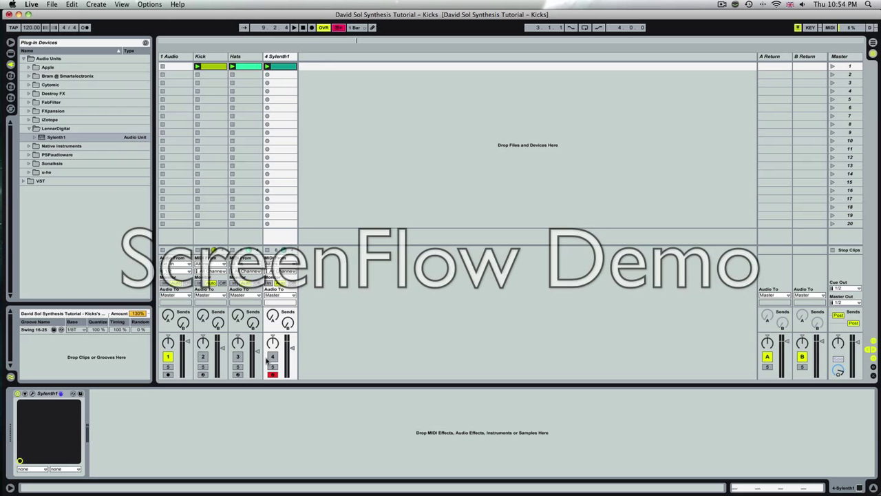
left_click(272, 356)
left_click(272, 366)
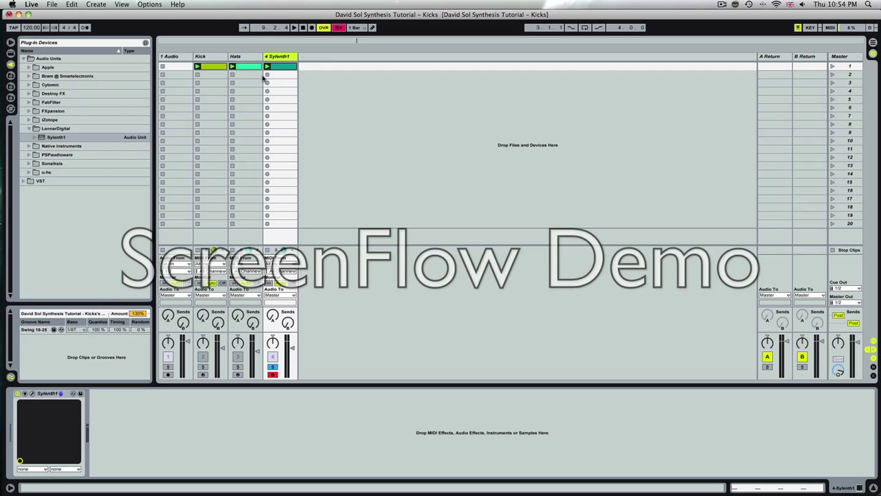
Reset track 4's Sylenth1 to Init Preset via its MENU and move the window up.
left_click(32, 394)
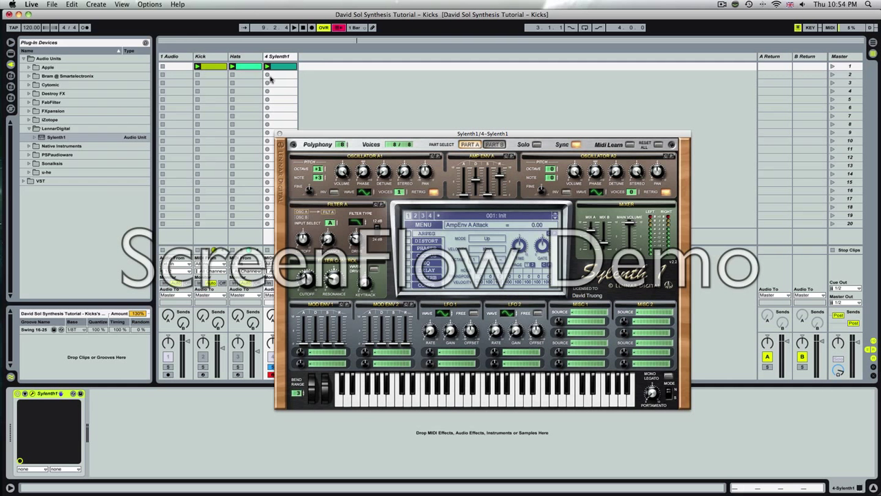
left_click(423, 224)
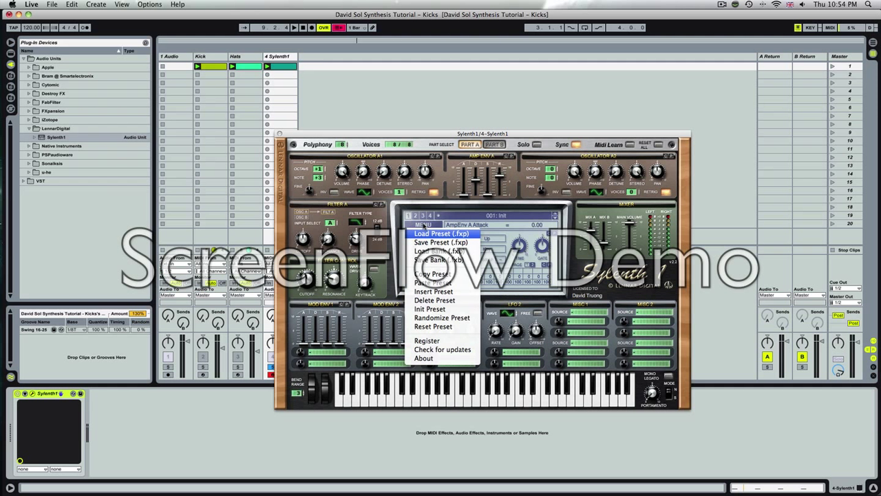
left_click(448, 309)
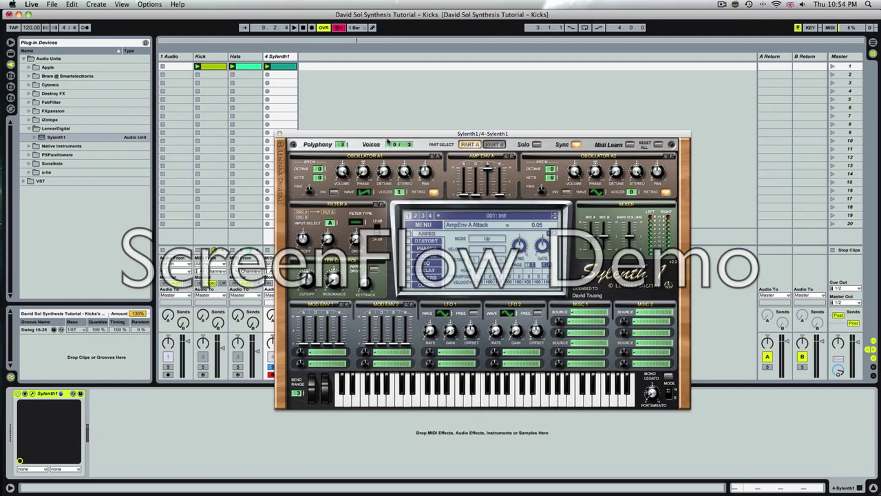
left_click_drag(386, 133, 392, 116)
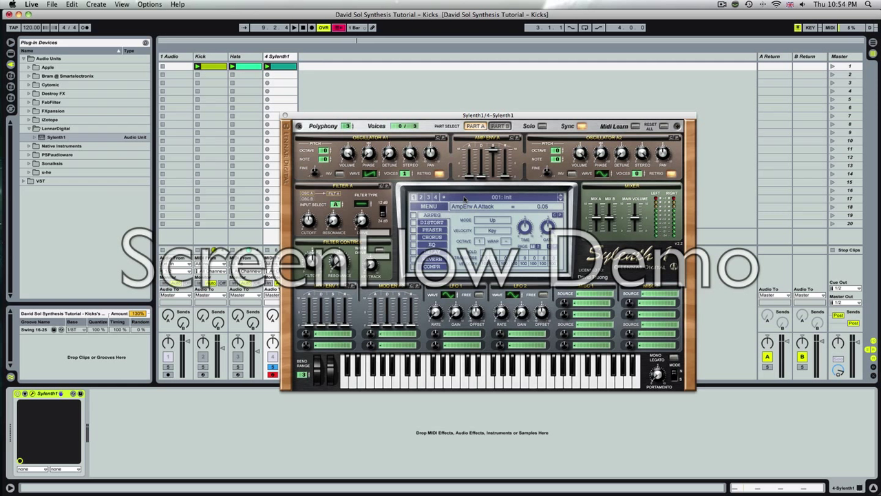
Start playback, raise polyphony to 7, and set oscillator A1 to sine, +1 octave, +3 semitones.
key("space")
left_click_drag(341, 126, 375, 139)
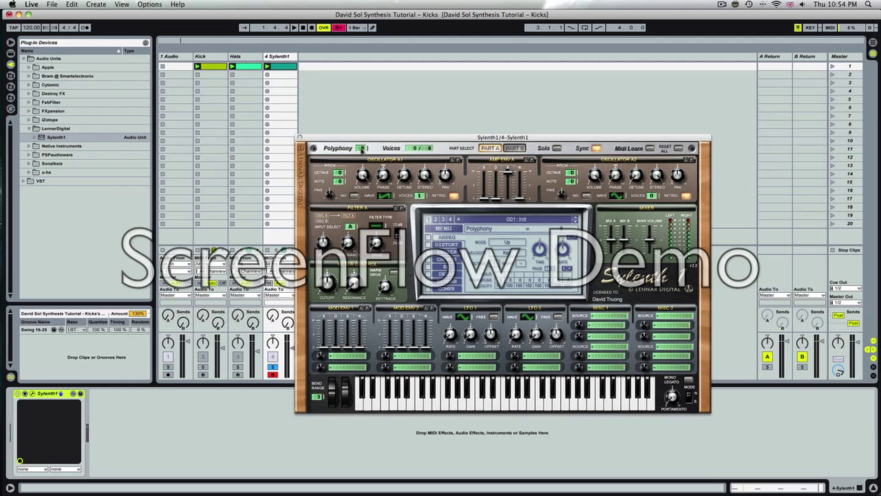
left_click_drag(339, 173, 340, 168)
left_click_drag(339, 181, 344, 174)
left_click(424, 176)
left_click(384, 196)
Raise the AMP ENV A Decay slider and pull its Sustain slider down.
left_click_drag(495, 200, 495, 174)
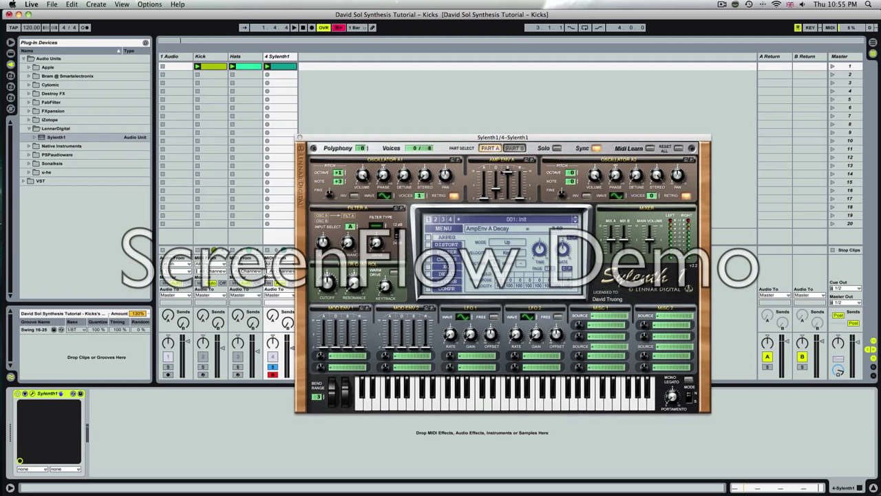
left_click_drag(511, 174, 523, 189)
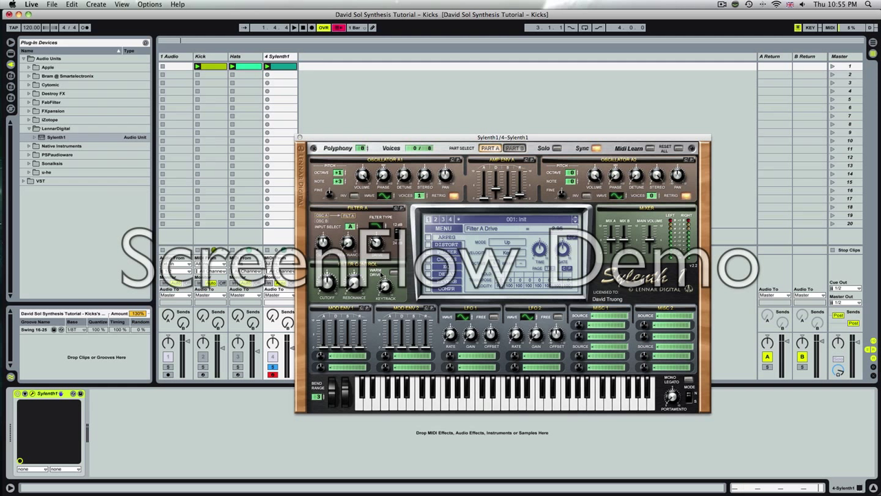
Enable Warm Drive in Filter Control and switch Sylenth1 to editing Part B.
left_click(394, 272)
left_click(515, 149)
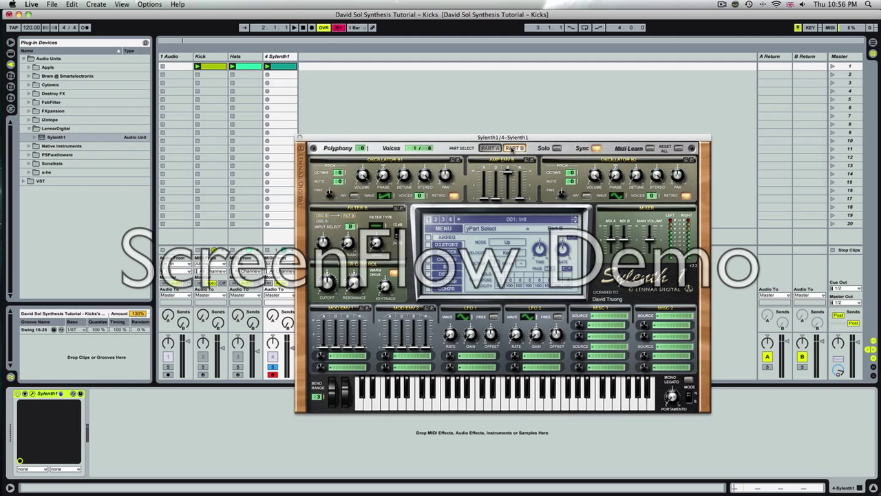
On Part B, give oscillators B1 and B2 two voices, a sine wave, upward transpose, and longer amp decay.
left_click(520, 148)
left_click_drag(421, 195, 422, 188)
left_click_drag(651, 197, 653, 192)
left_click(384, 196)
left_click_drag(342, 183, 348, 177)
left_click_drag(575, 184, 570, 172)
left_click_drag(494, 199, 521, 192)
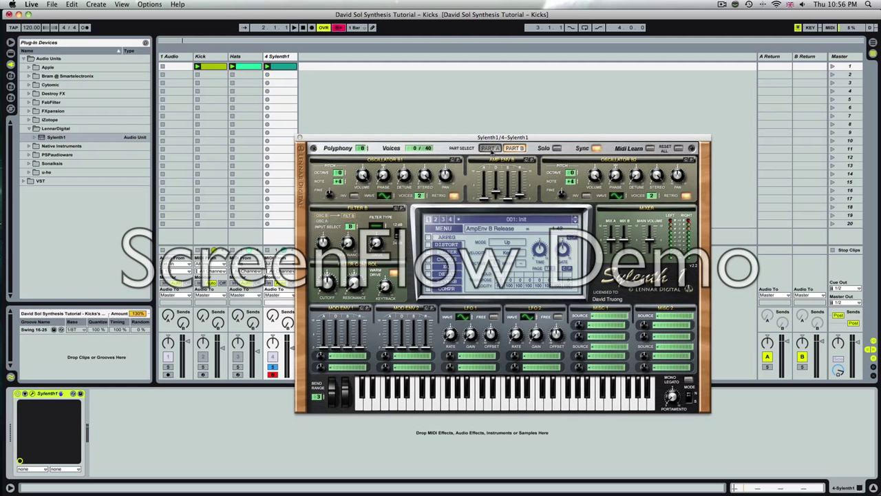
Back on Part A, raise the Mix A level and adjust Mix B in the mixer.
left_click(489, 149)
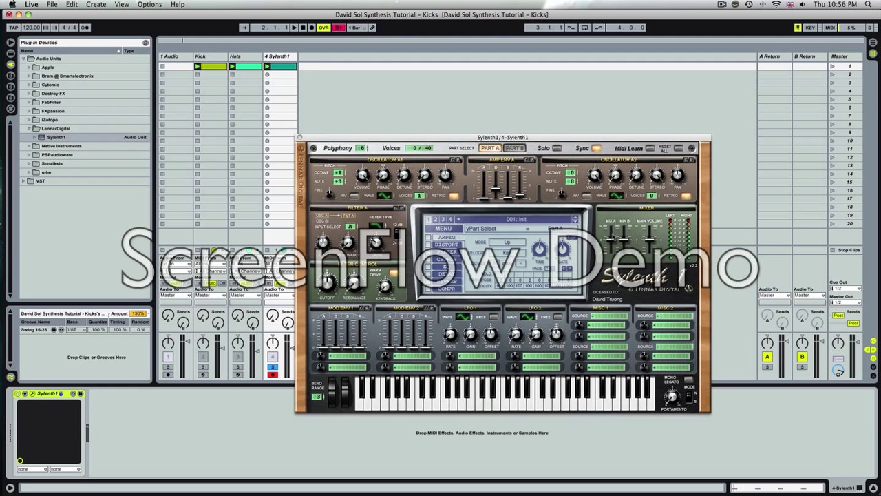
left_click_drag(613, 244, 628, 262)
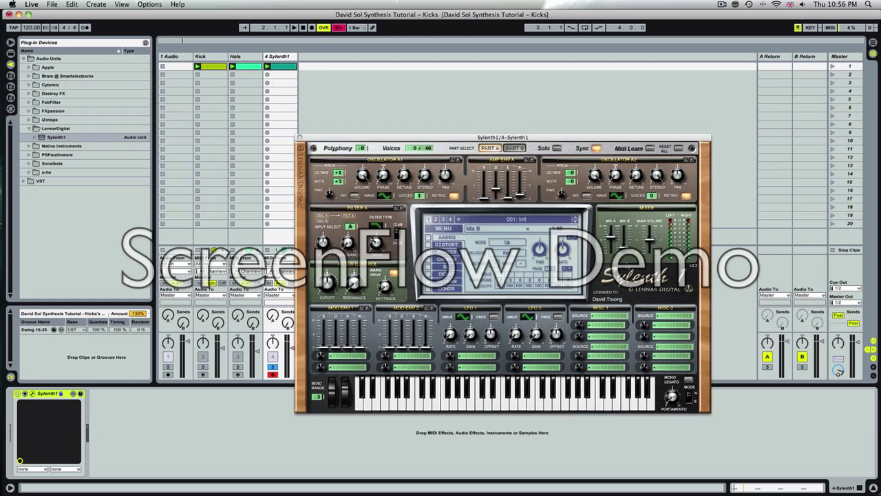
left_click_drag(628, 267, 629, 270)
Route Mod Env 1 to Pitch A with an amount, lengthen its decay and raise its release slightly.
left_click(335, 357)
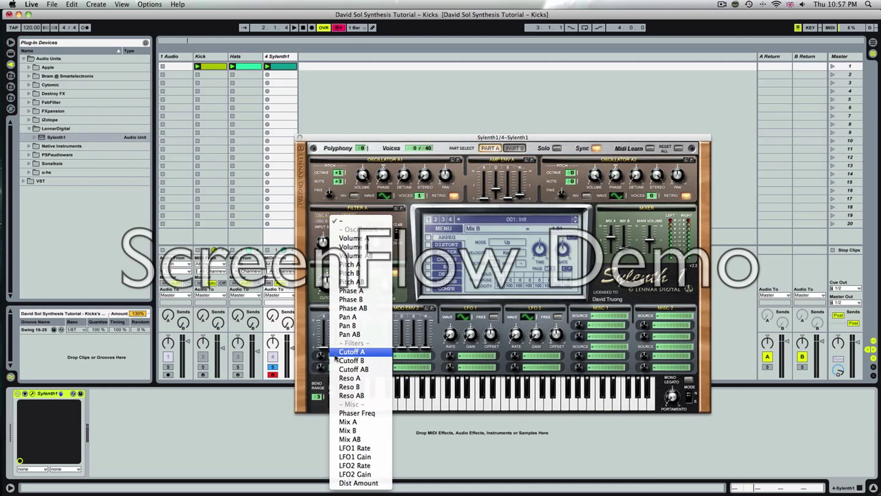
left_click(347, 270)
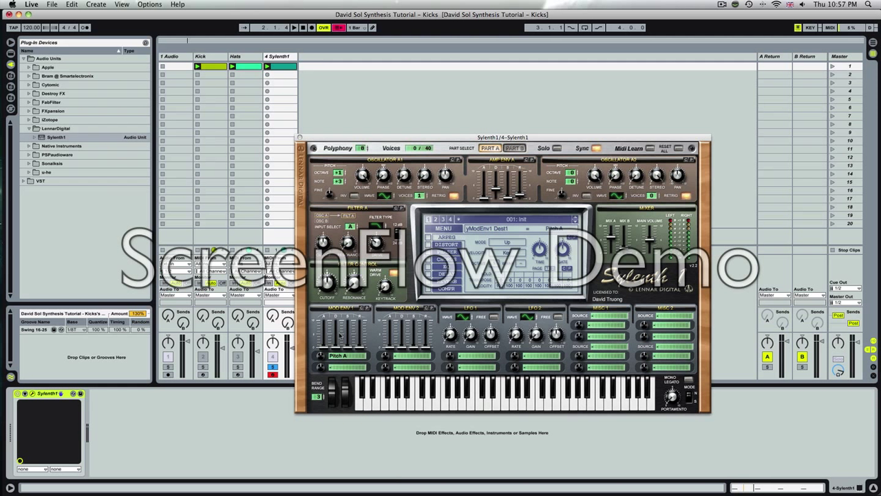
left_click(321, 355)
left_click_drag(335, 351, 334, 343)
left_click_drag(335, 343, 336, 344)
left_click(357, 348)
left_click_drag(360, 346, 362, 344)
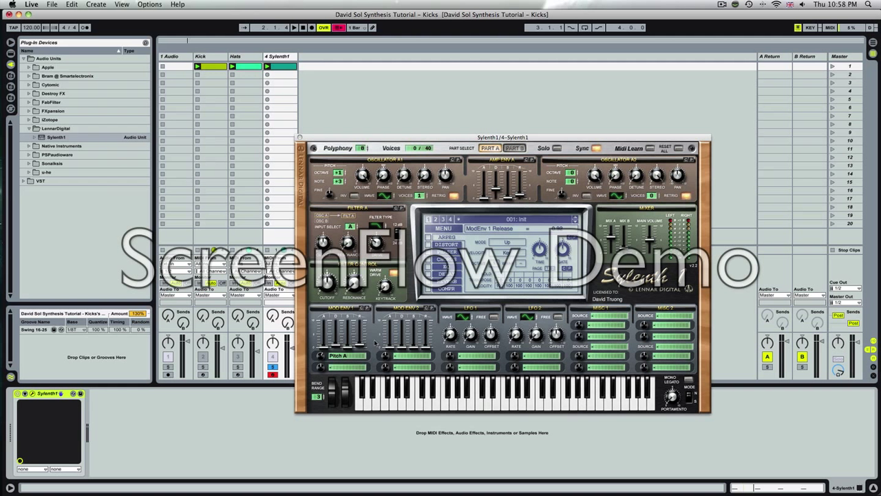
Send Mod Env 2 to Pitch B with a higher amount, set its decay, and release about 3.50.
left_click(401, 356)
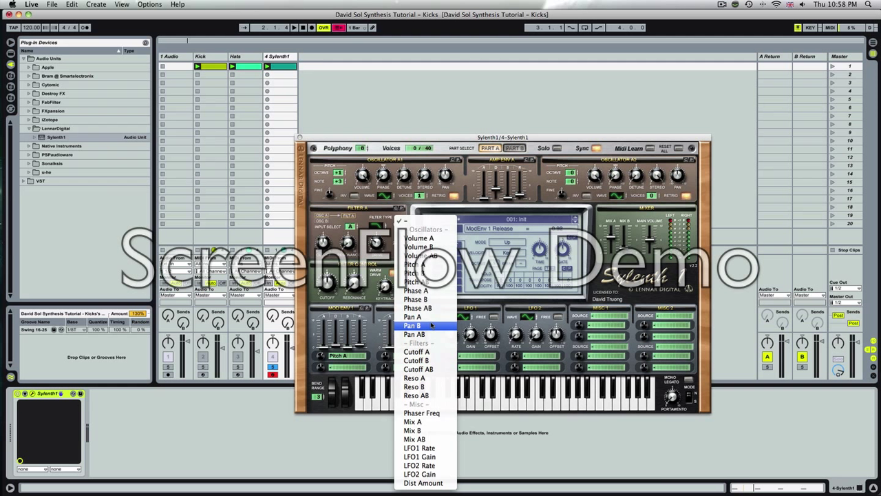
left_click(429, 274)
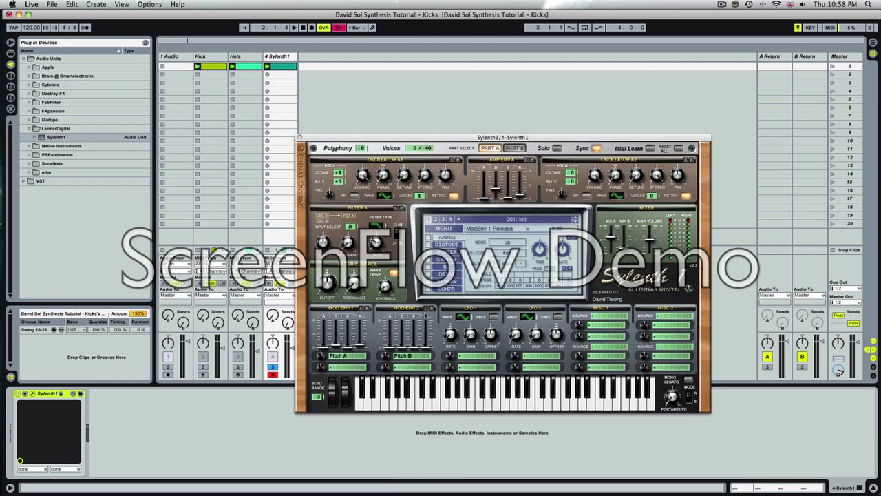
left_click_drag(389, 357, 389, 321)
left_click(405, 349)
left_click(426, 347)
left_click_drag(427, 345, 431, 312)
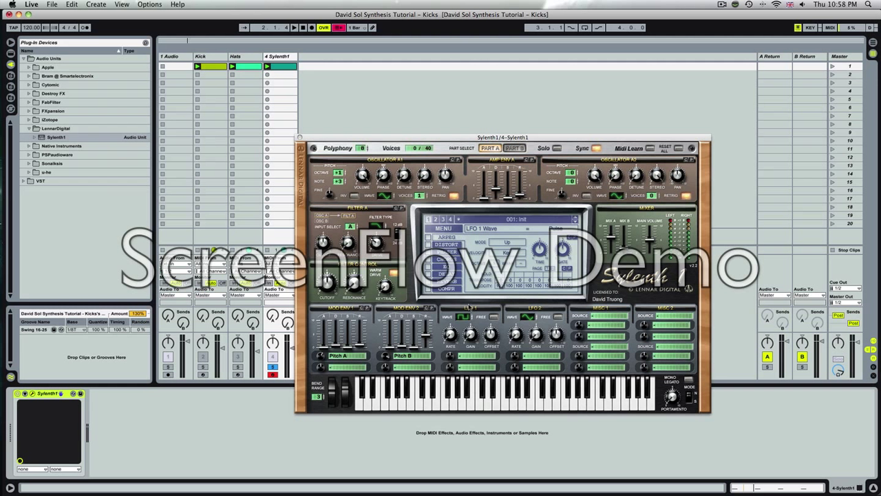
Set LFO 1's waveform to HPulse and turn up its rate and gain.
left_click(469, 315)
left_click(468, 316)
left_click(470, 316)
left_click(469, 315)
left_click(469, 315)
left_click(468, 315)
left_click(469, 315)
left_click(468, 315)
left_click_drag(453, 339, 452, 233)
left_click_drag(470, 341, 471, 308)
Set LFO 1's destination to Cutoff AB, replacing an initial Pitch B choice.
left_click(463, 357)
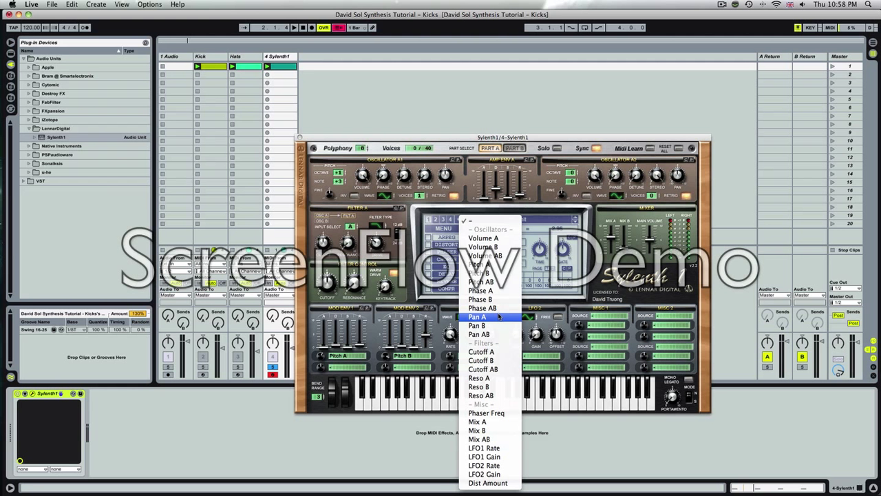
left_click(482, 274)
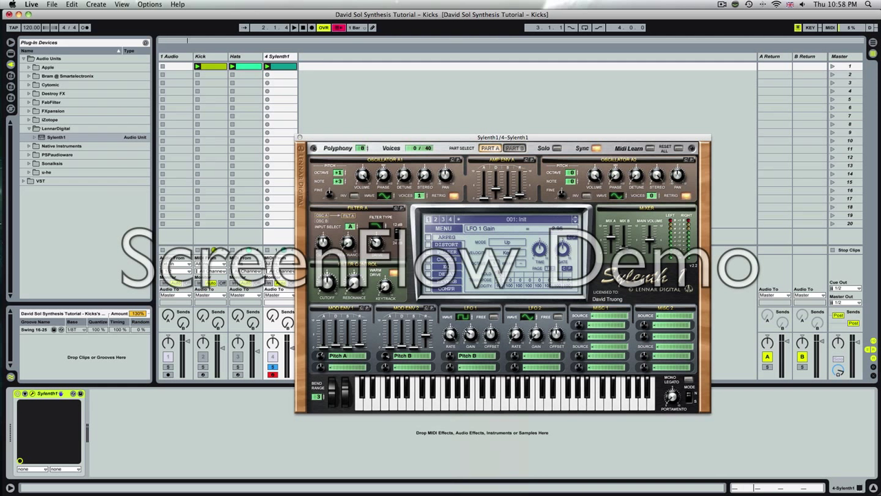
left_click(481, 356)
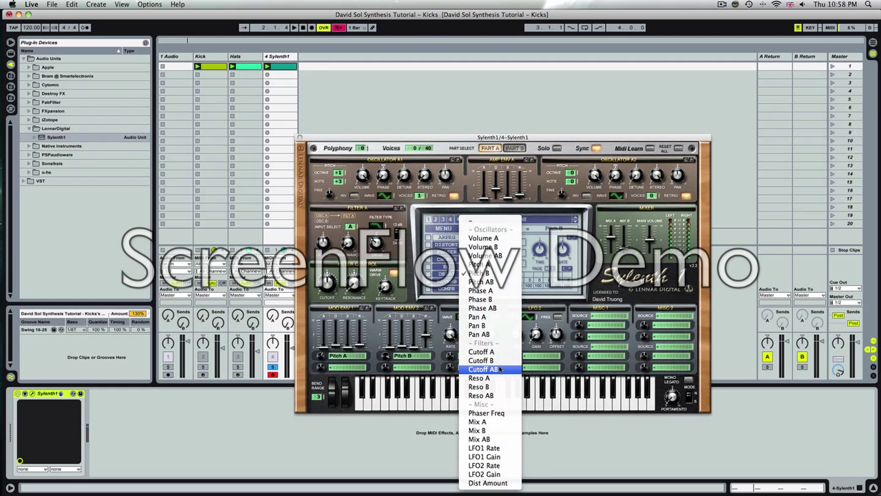
left_click(490, 369)
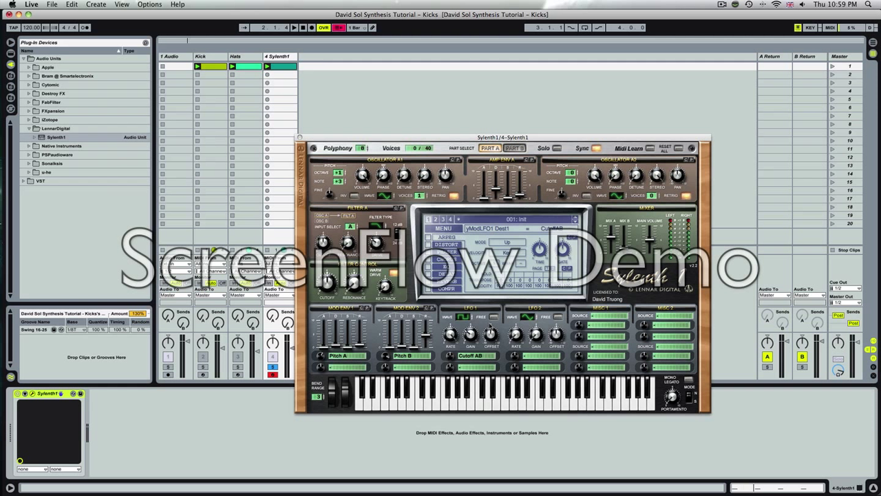
Set Misc 1 to KeyTrack routed to Pitch AB with a negative amount during playback.
left_click(604, 317)
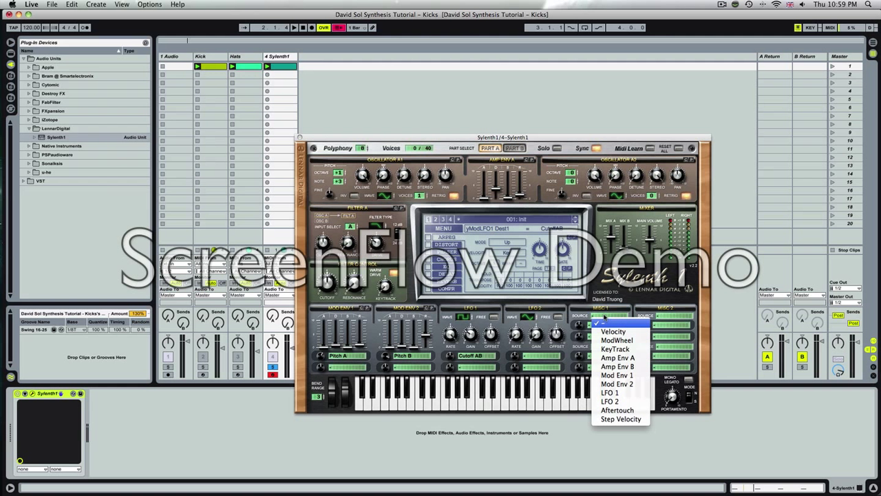
left_click(618, 349)
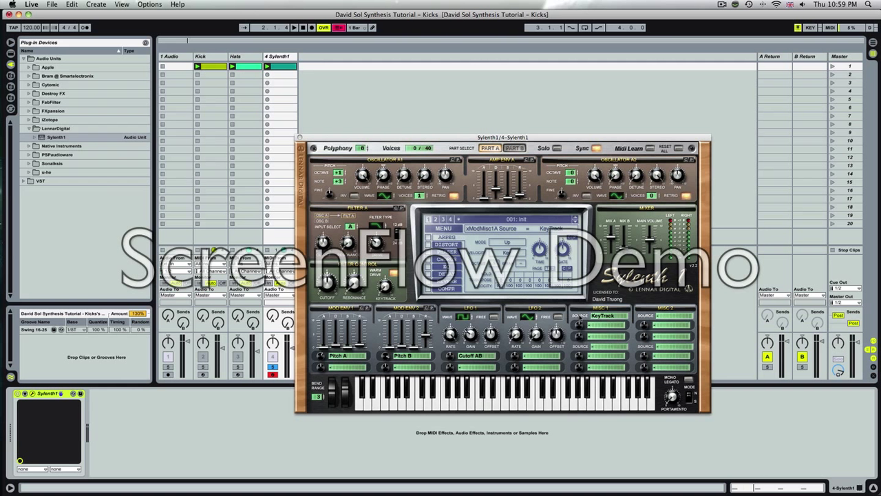
key("space")
left_click(607, 325)
mouse_move(578, 328)
left_click_drag(579, 354, 579, 362)
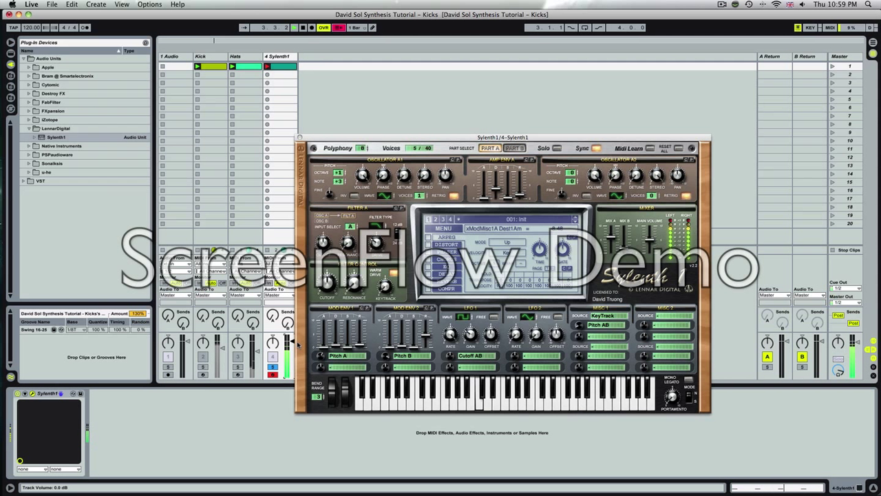
Stop the playing kick pattern with Space.
key("space")
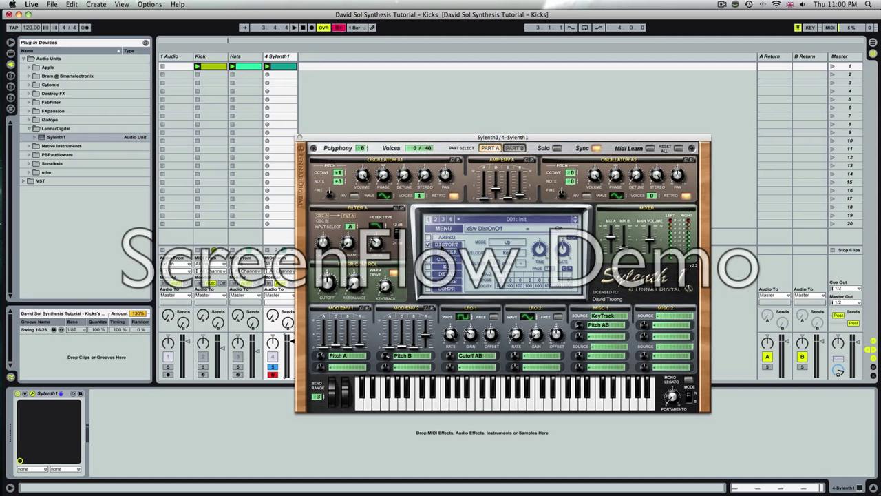
Show the OverDrive distortion settings, raise its amount and switch it on while playing.
left_click(445, 246)
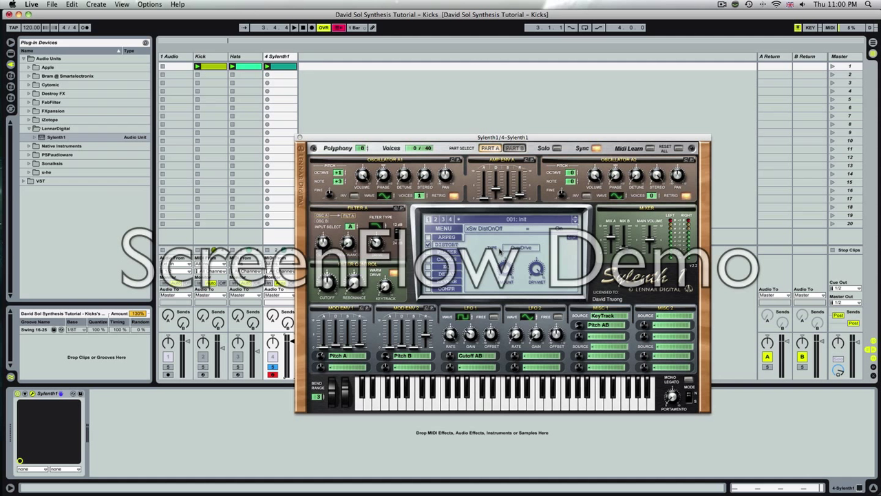
key("space")
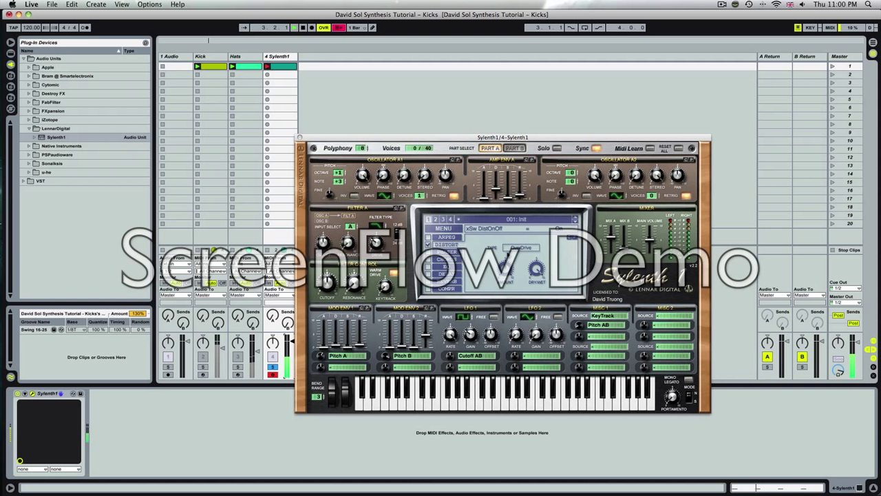
left_click_drag(508, 269, 509, 236)
left_click_drag(524, 197, 523, 171)
left_click(428, 245)
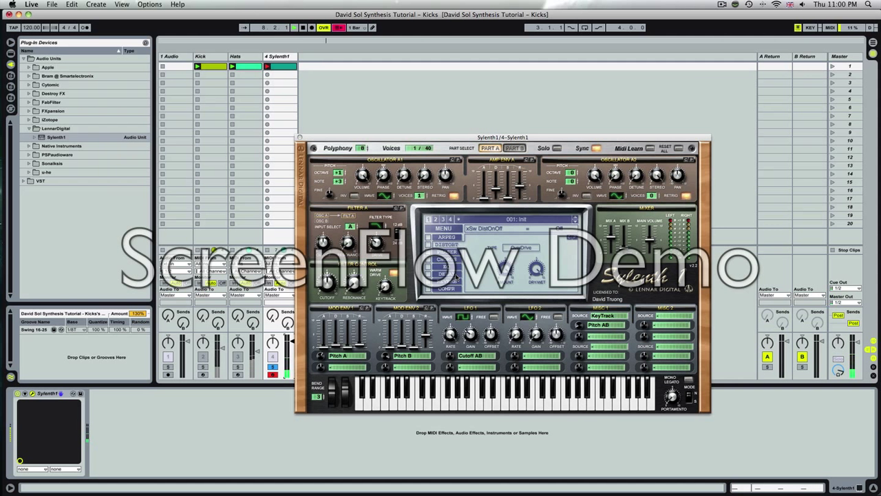
Fine-tune distortion amount to about 3.38 and Amp Env A release, then enable the compressor.
left_click_drag(503, 281, 506, 296)
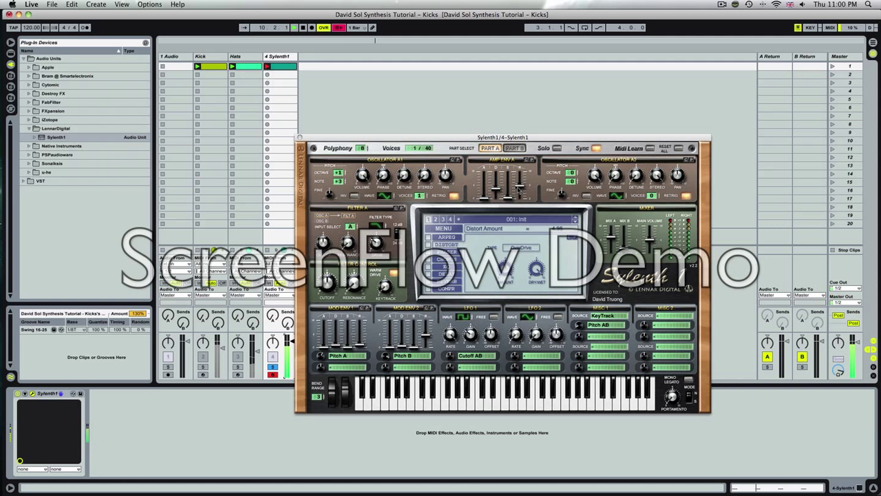
left_click_drag(519, 184, 520, 187)
left_click_drag(508, 277, 510, 271)
left_click_drag(519, 189, 520, 194)
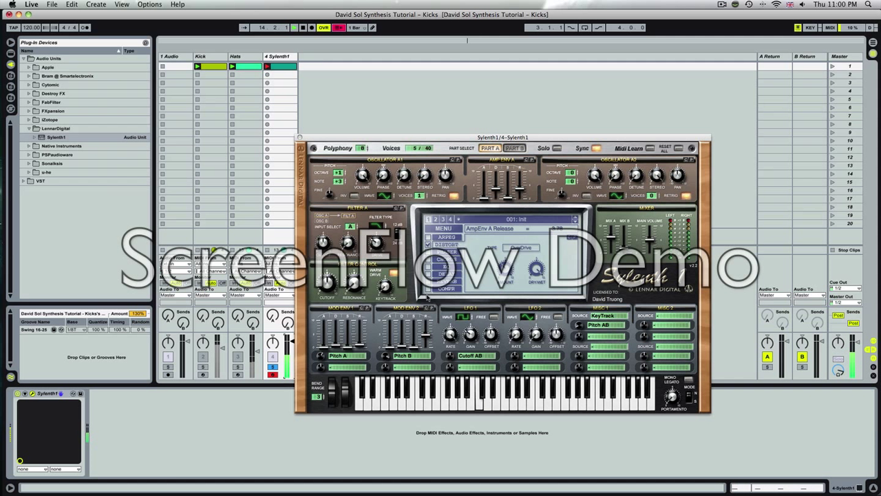
left_click(429, 289)
Show the compressor page and lengthen Mod Env 1's decay slightly.
left_click(446, 288)
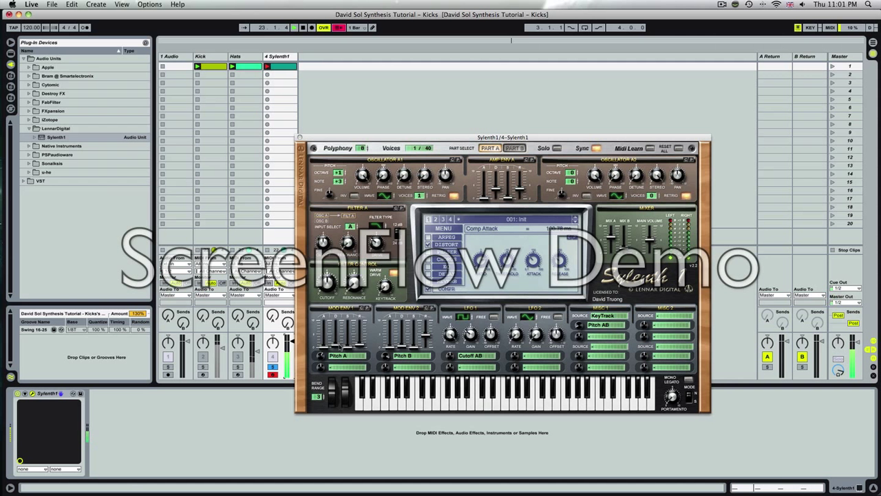
mouse_move(336, 348)
left_mouse_down()
mouse_move(338, 308)
mouse_move(340, 348)
left_mouse_up()
Raise LFO 1's Cutoff AB amount to 4.00 and move the Sylenth1 window higher.
left_click(454, 355)
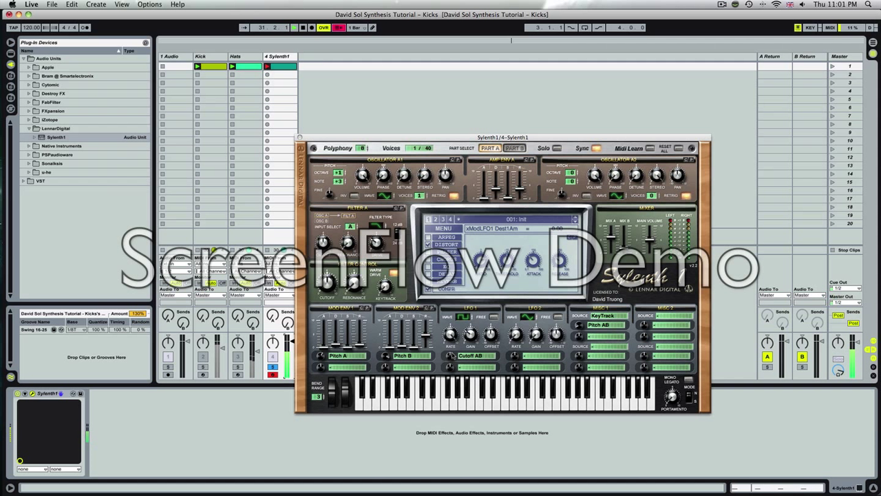
mouse_move(452, 349)
left_mouse_down()
mouse_move(454, 314)
mouse_move(453, 340)
left_mouse_up()
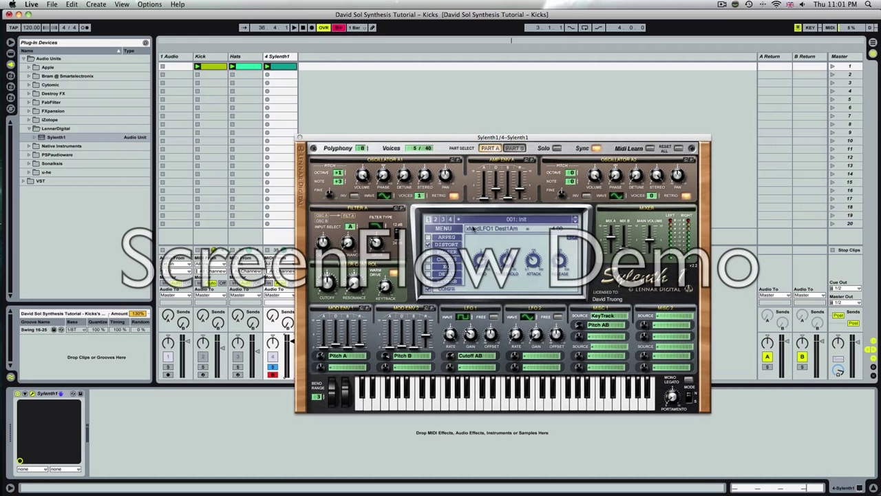
left_click_drag(480, 137, 484, 108)
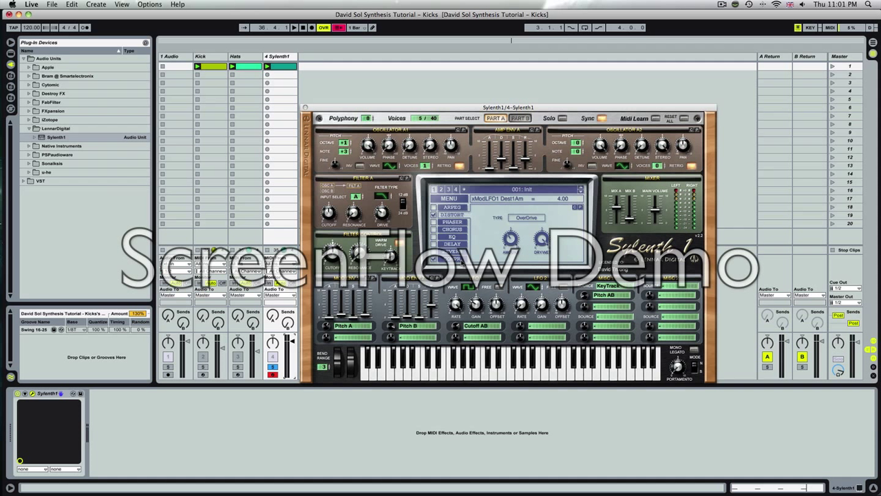
Switch the effects display between compressor and distortion, ending on OverDrive.
left_click(460, 218)
left_click(462, 237)
left_click(463, 217)
left_click(453, 236)
left_click(460, 215)
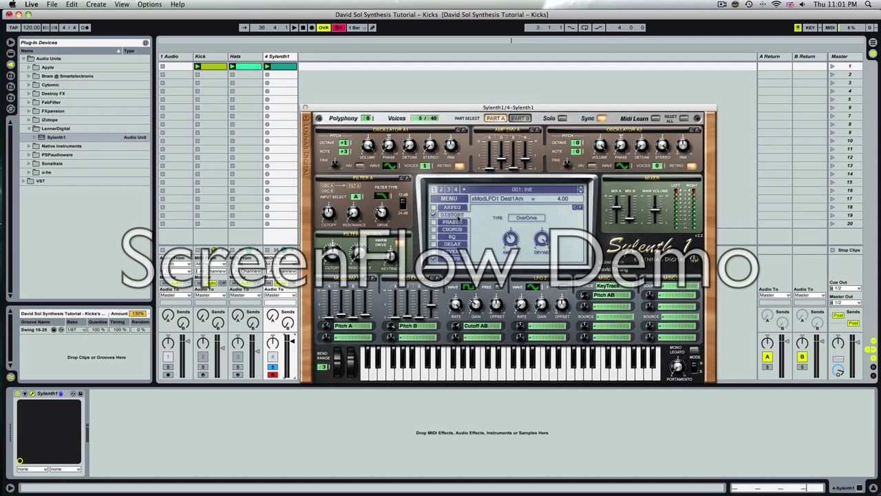